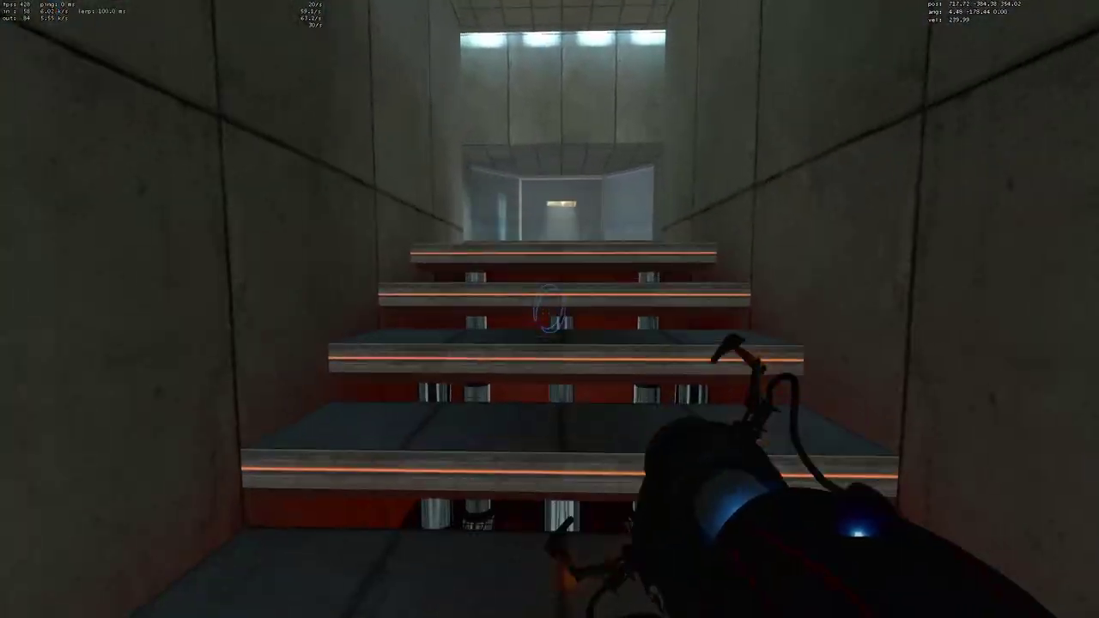
Step: Walk out of the elevator and up the stairs to the pedestal button beside the sludge
key(w)
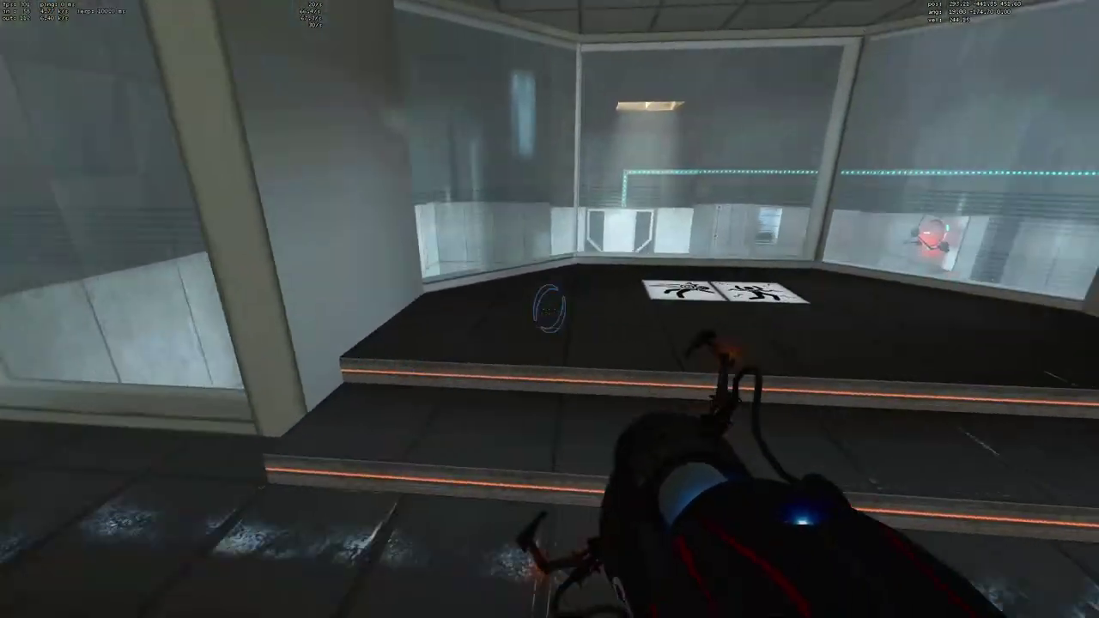
key(w)
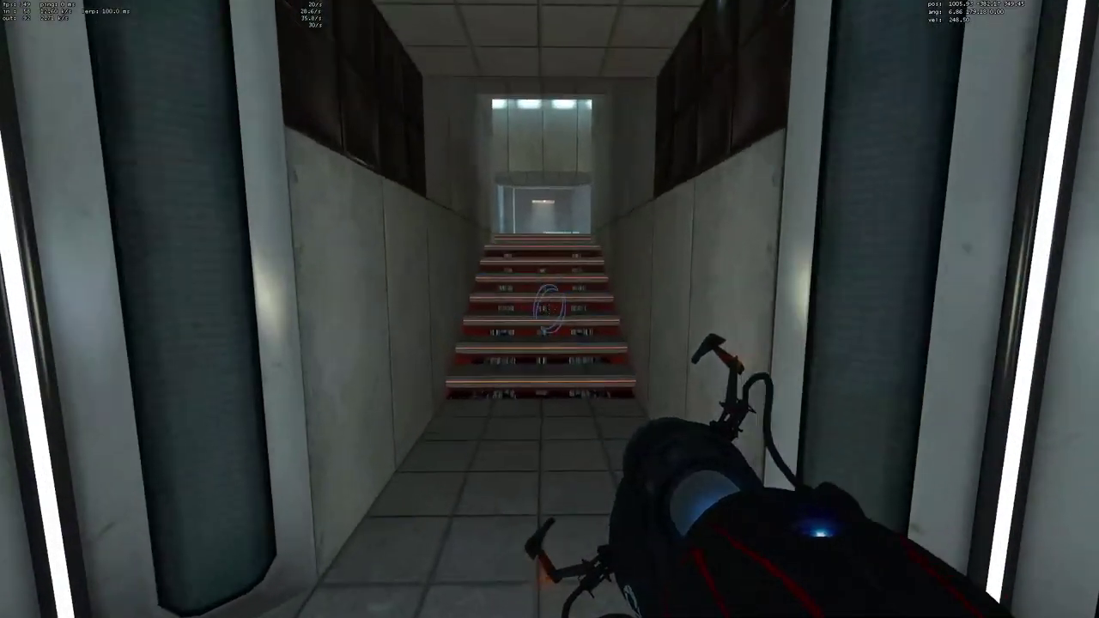
key(w)
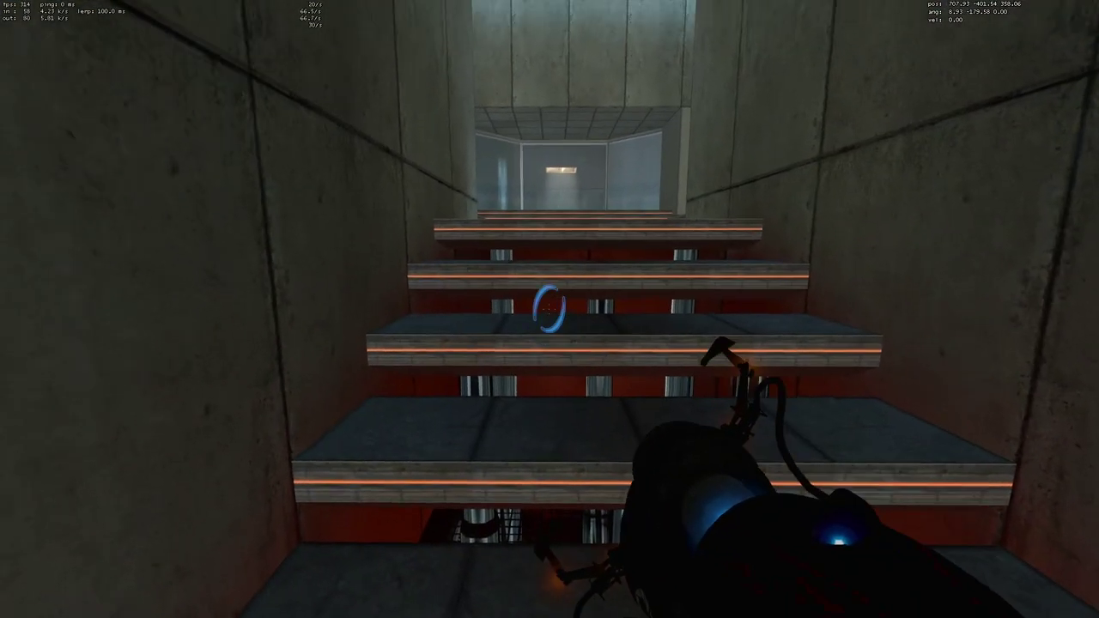
key(w)
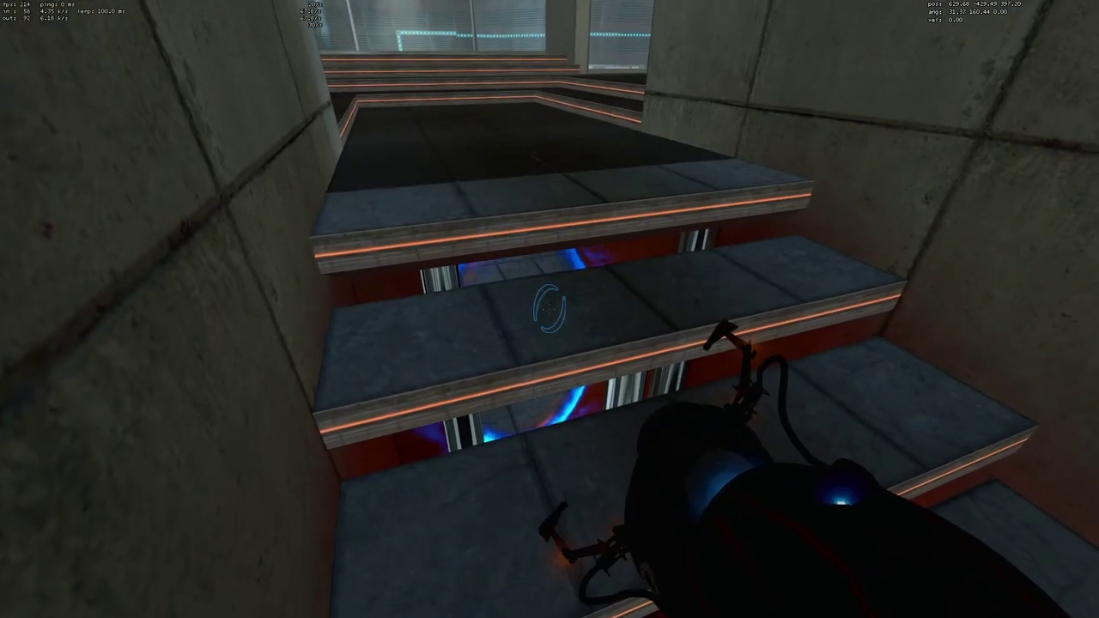
key(d)
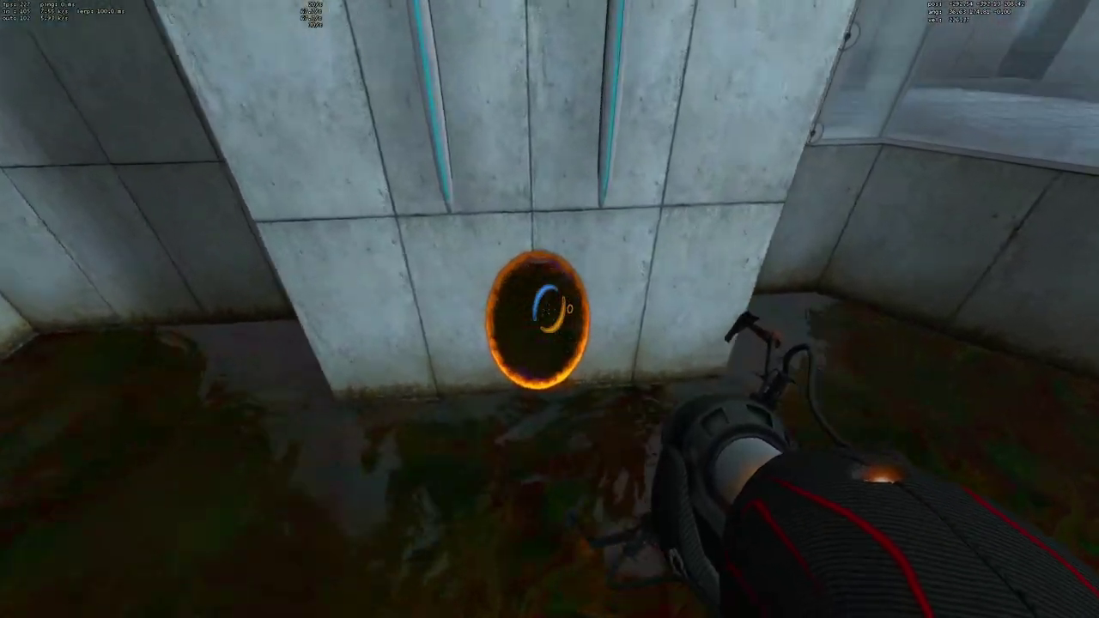
Step: Walk through the orange wall portal to emerge beside the pillar in the next room
key(w)
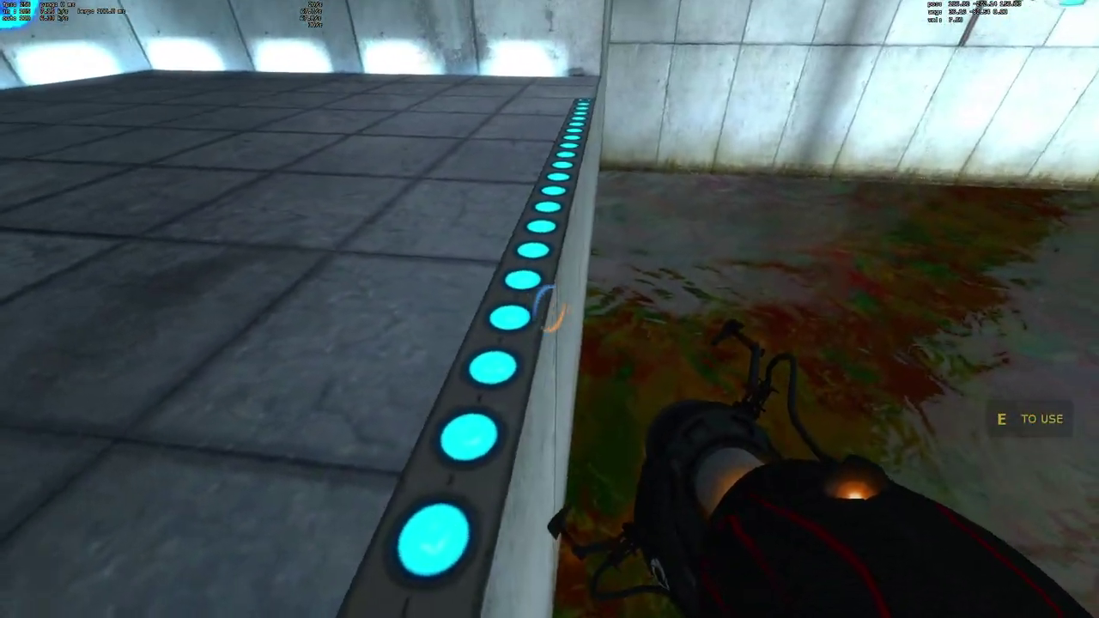
Step: Chain blue and orange portals through the red-lit chamber toward the staircase corridor
click(550, 309)
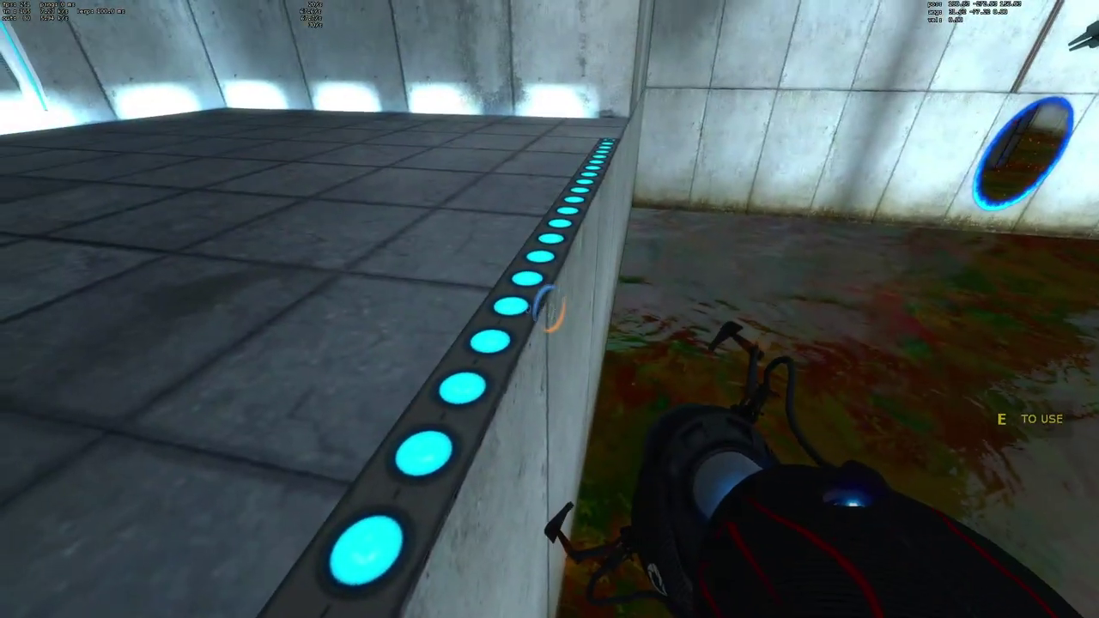
right_click(549, 309)
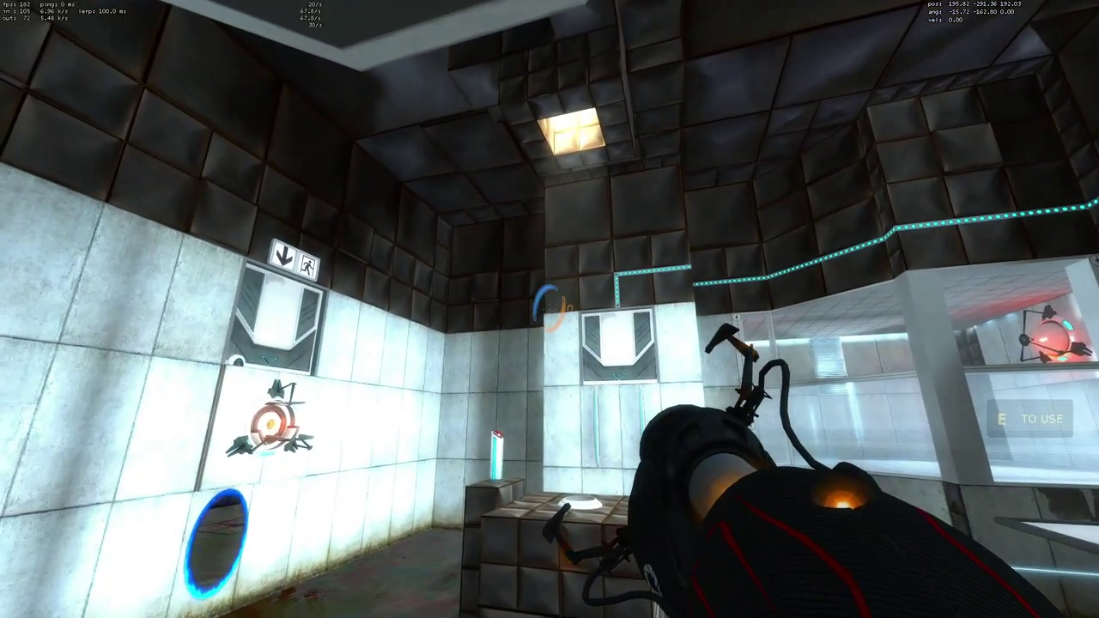
click(550, 309)
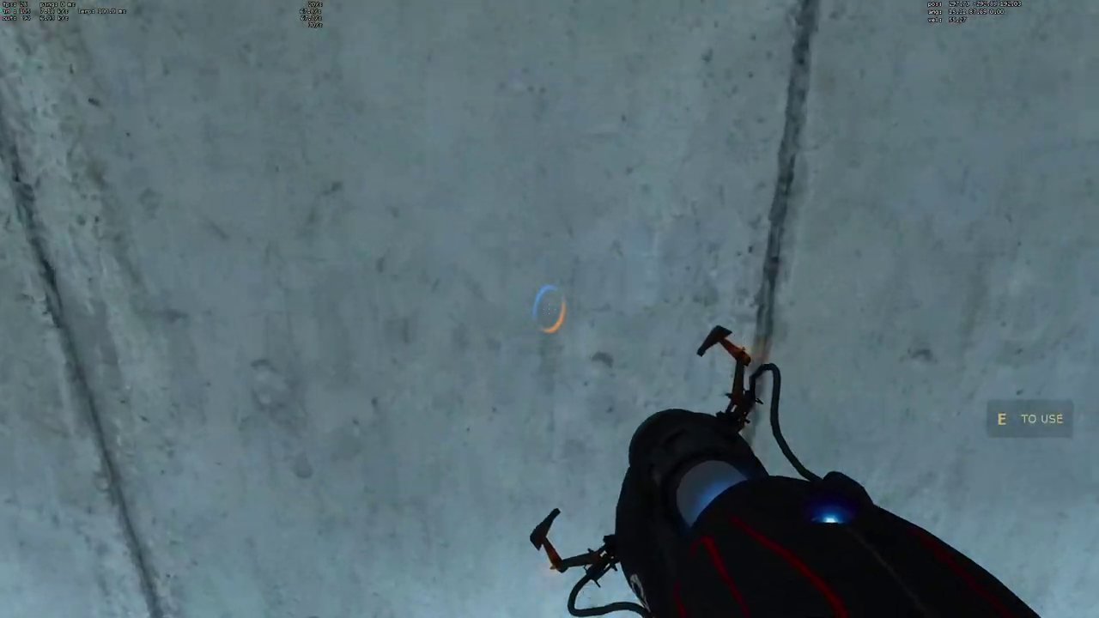
key(w)
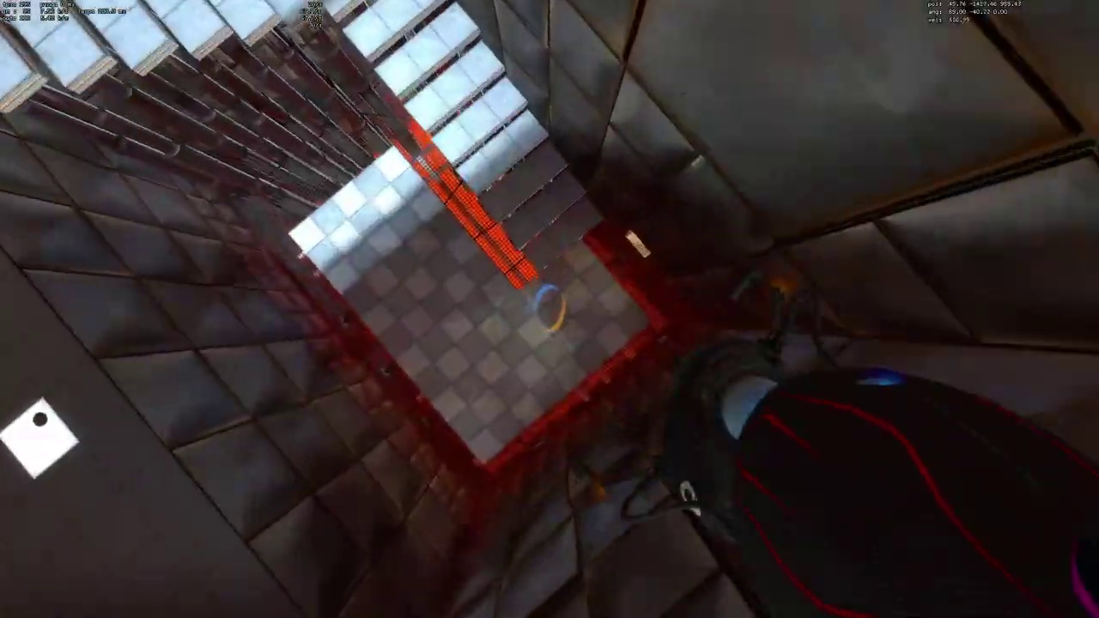
right_click(549, 309)
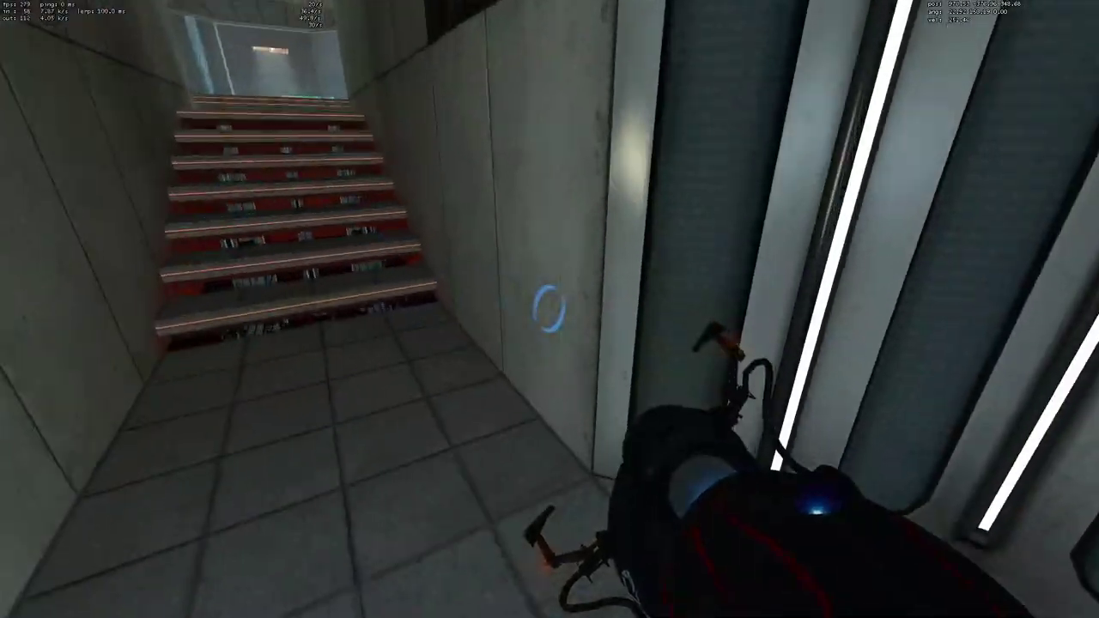
Step: Drop through blue portals to the white chamber and elevator room, then board the elevator
click(549, 309)
key(w)
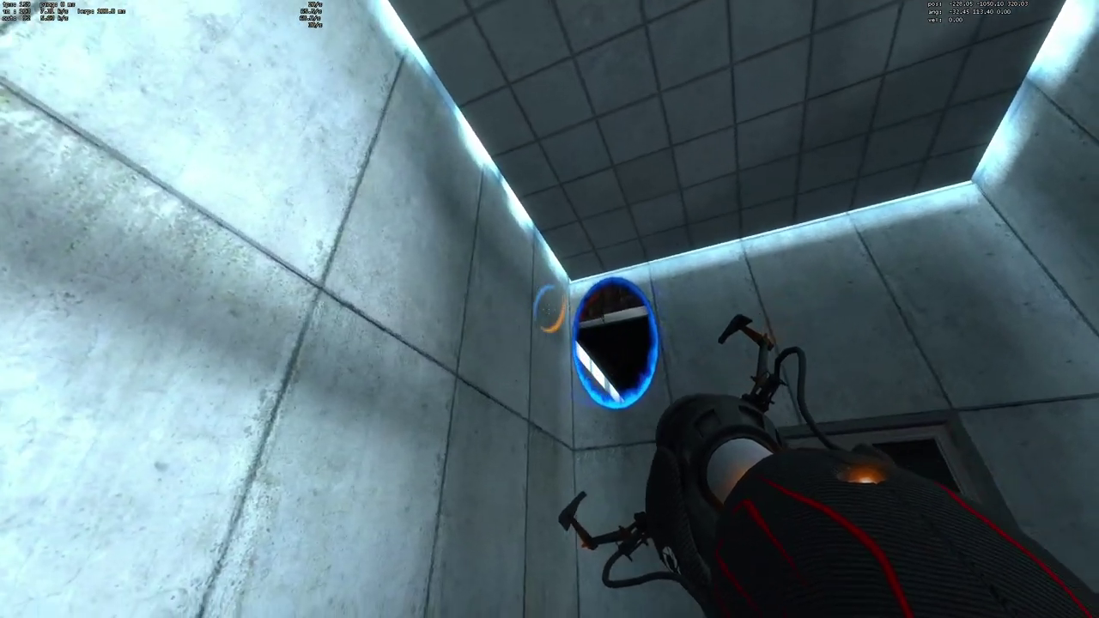
click(549, 309)
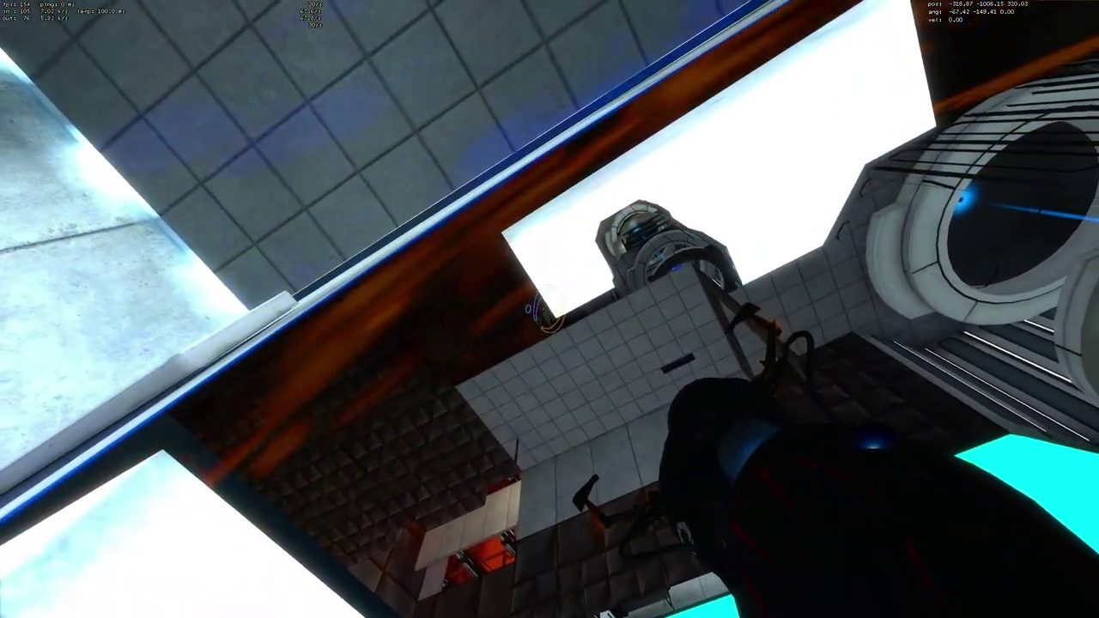
key(w)
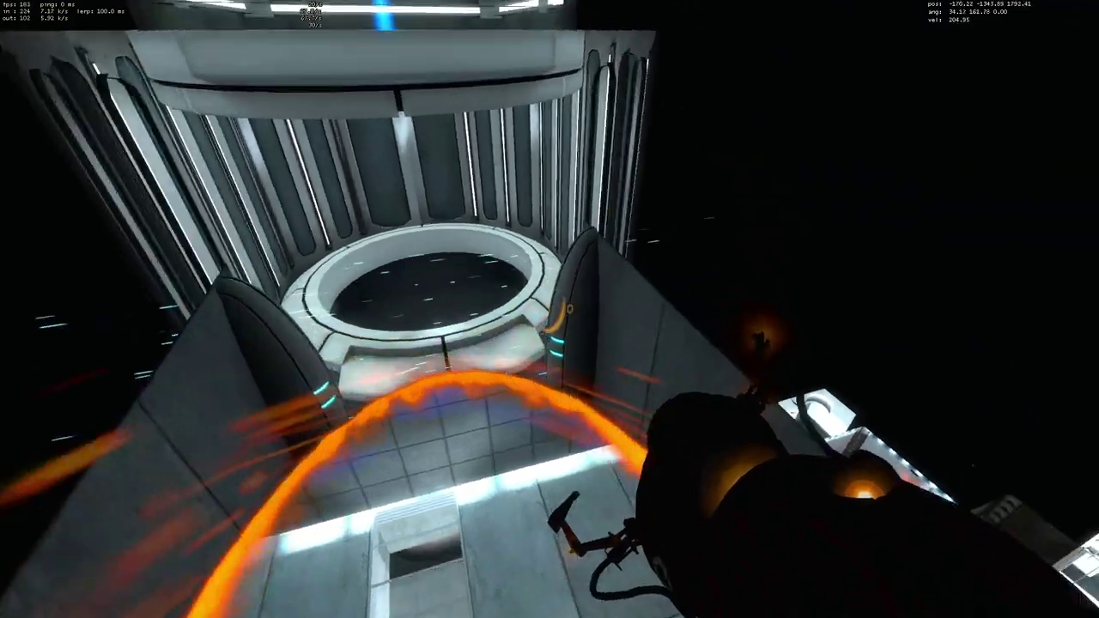
key(w)
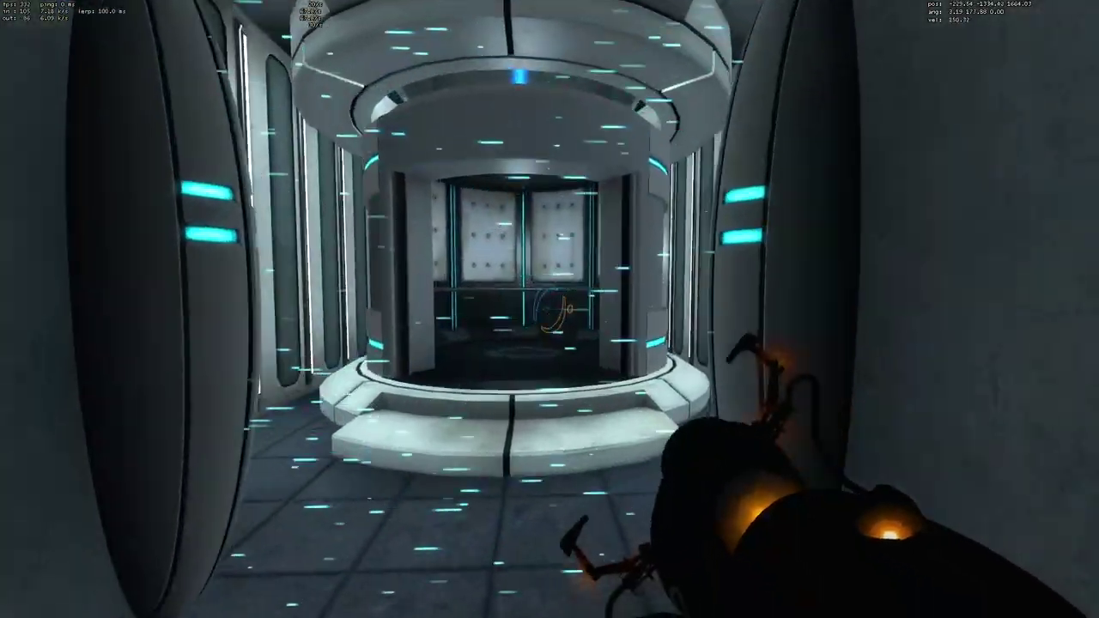
key(w)
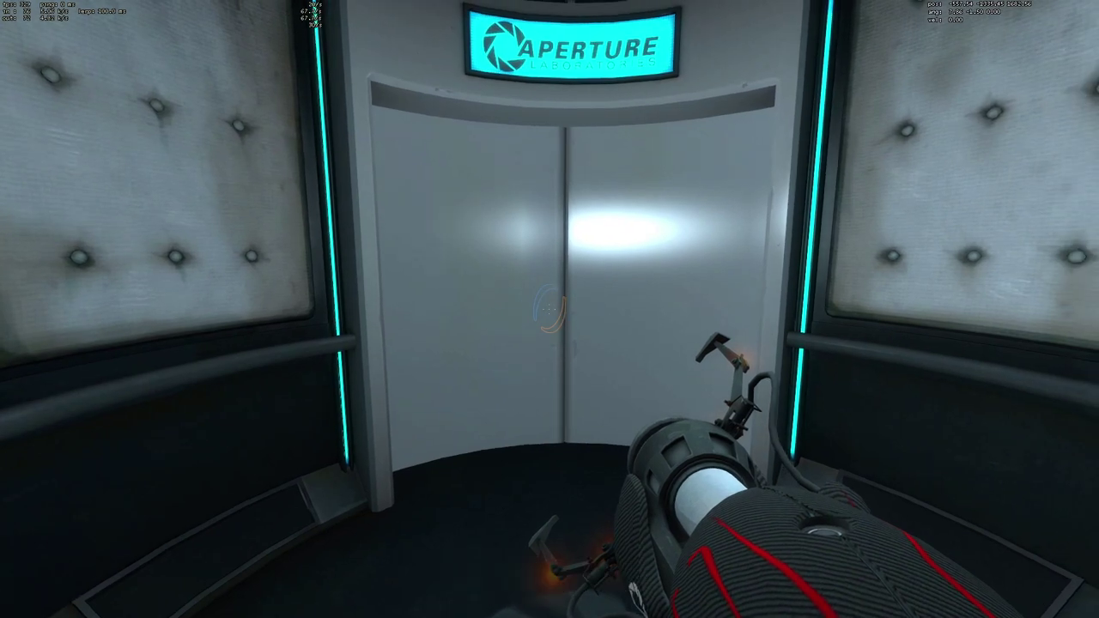
Step: Leave the elevator, fall through the floor portal, and take the orange portal to Chamber 11
key(w)
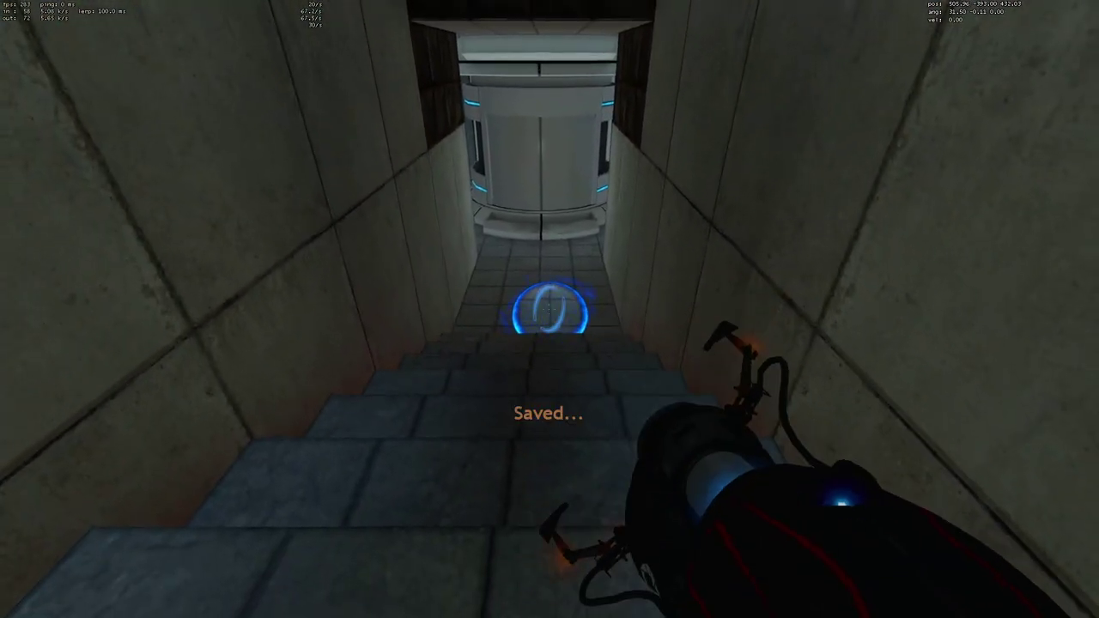
key(w)
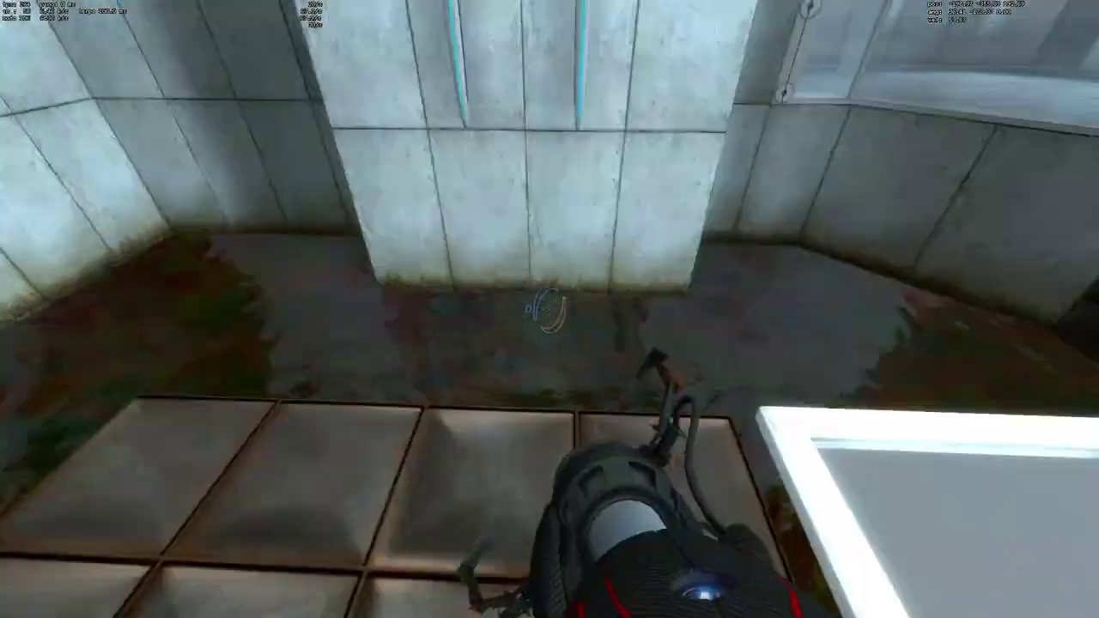
key(w)
key(w)
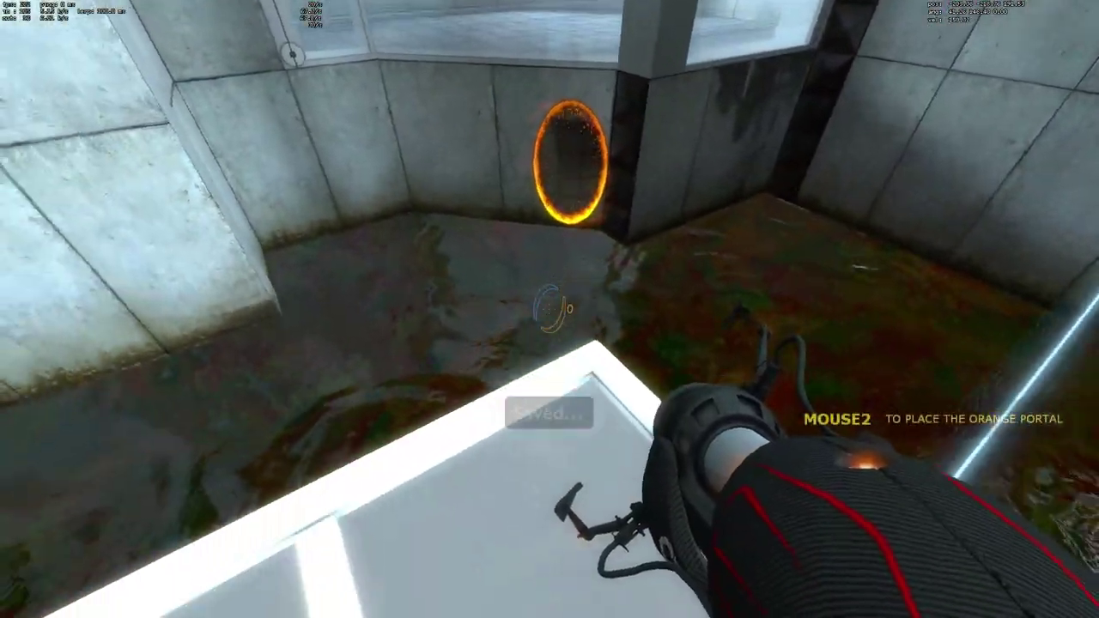
key(w)
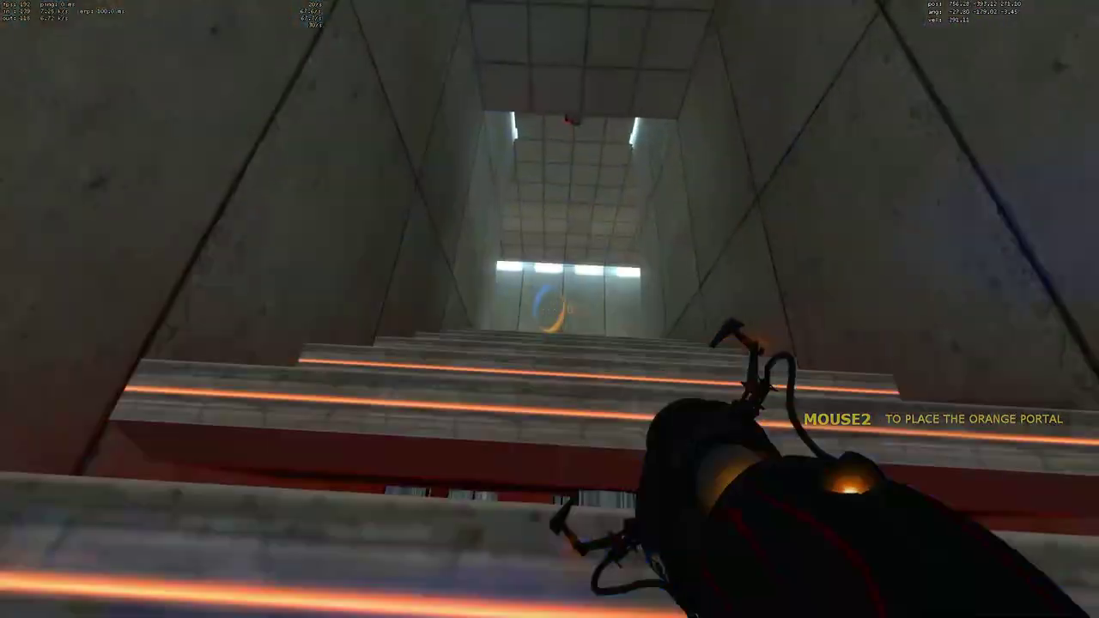
key(w)
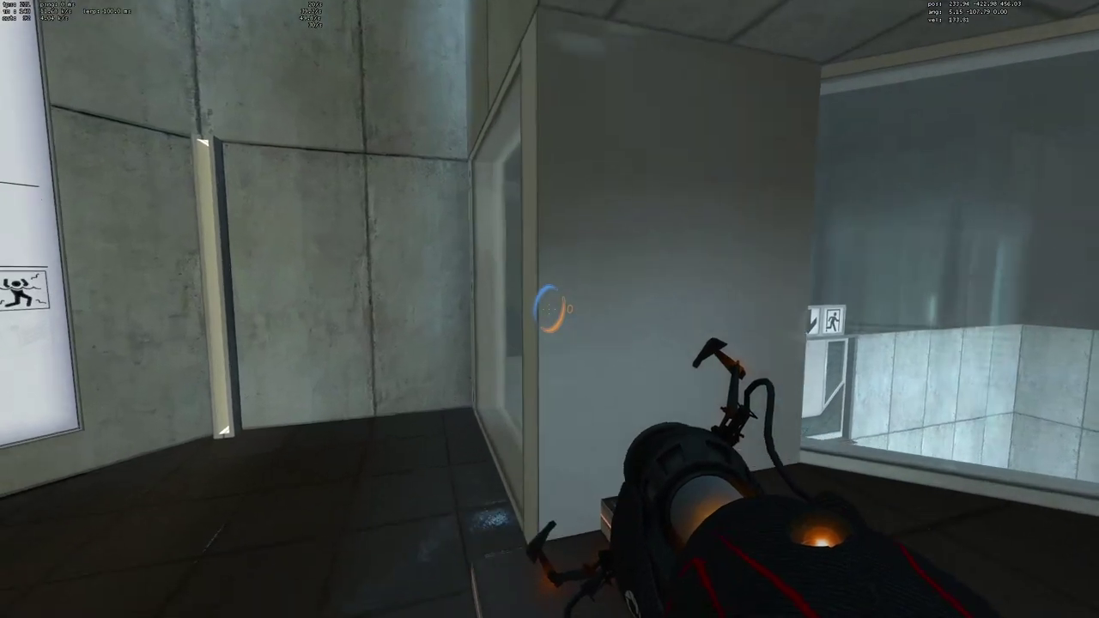
Step: Put a blue portal on the wall and walk through it, edging along the pillar
click(549, 309)
key(w)
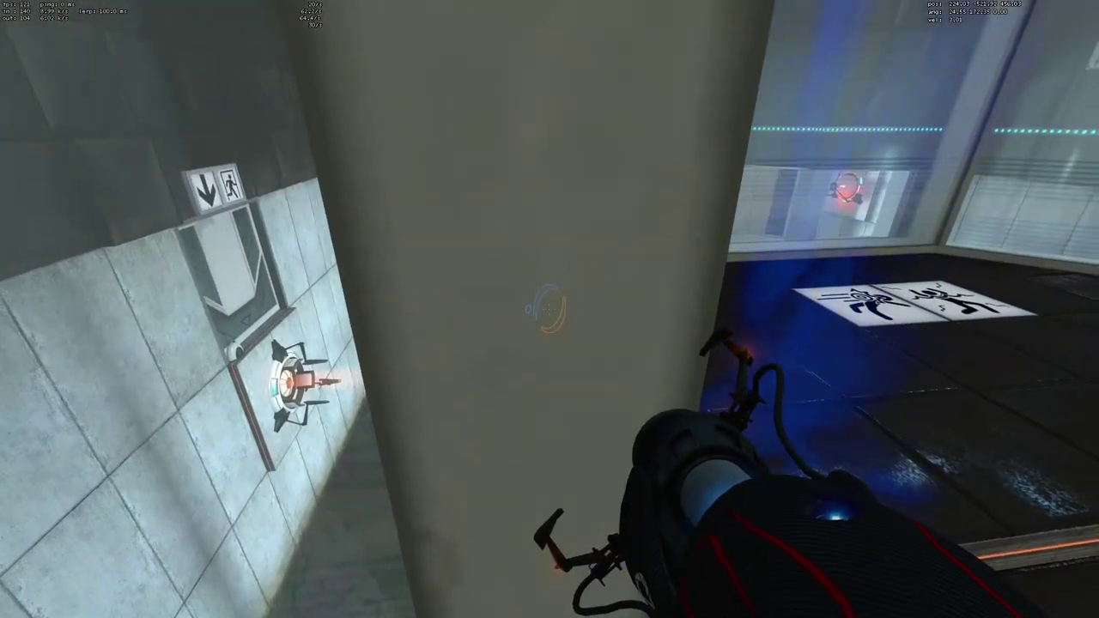
key(a)
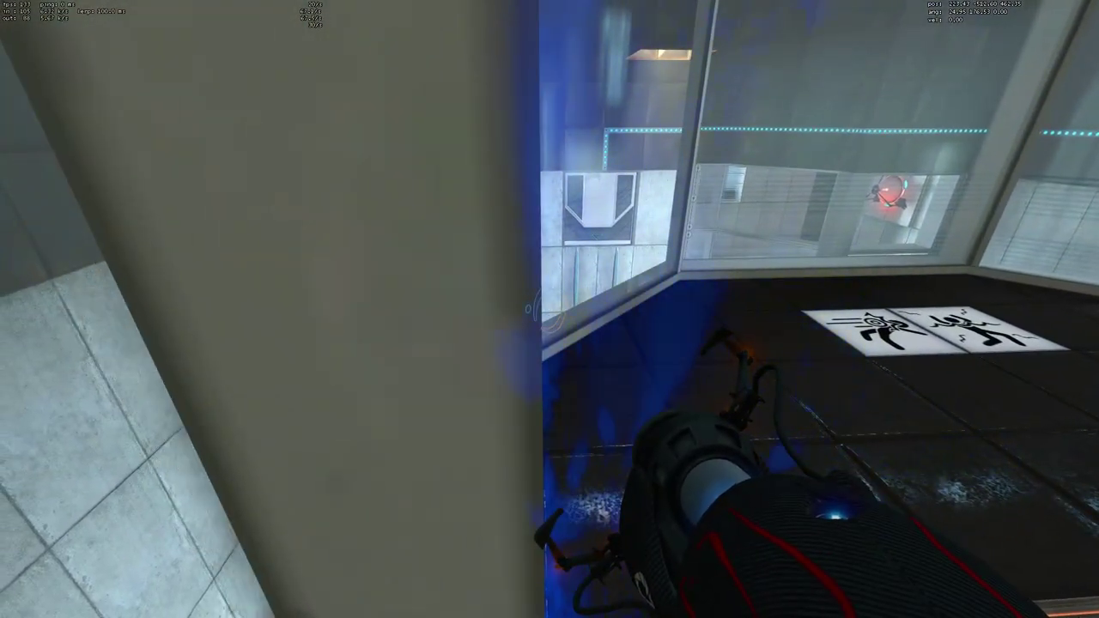